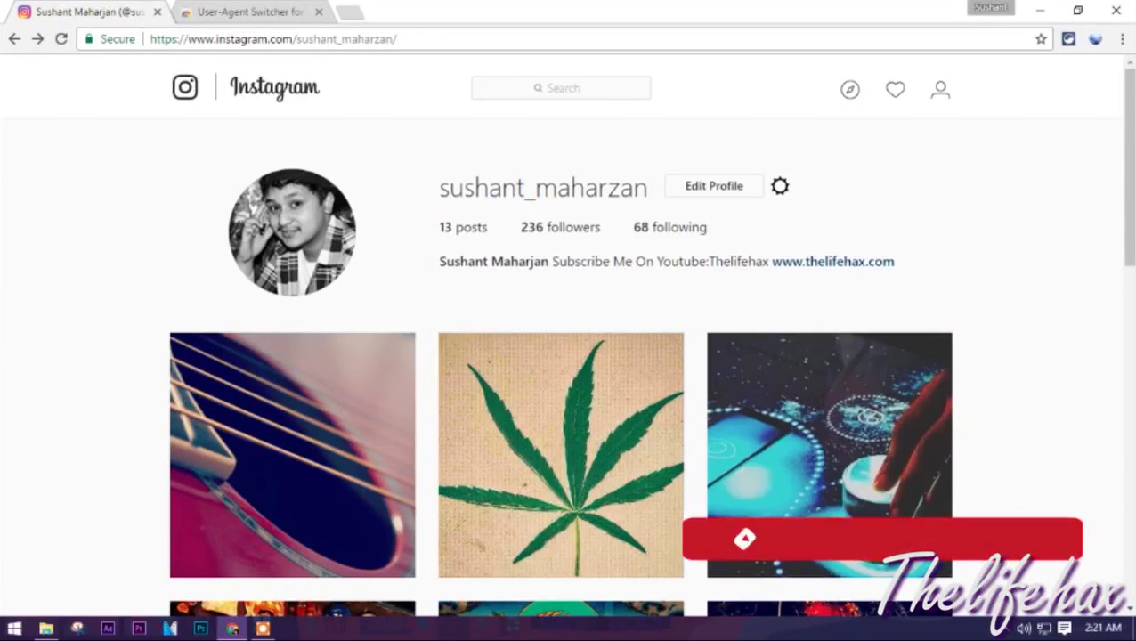
Step: Reload the Instagram profile page from the address bar
scroll(98, 242, "down", 10)
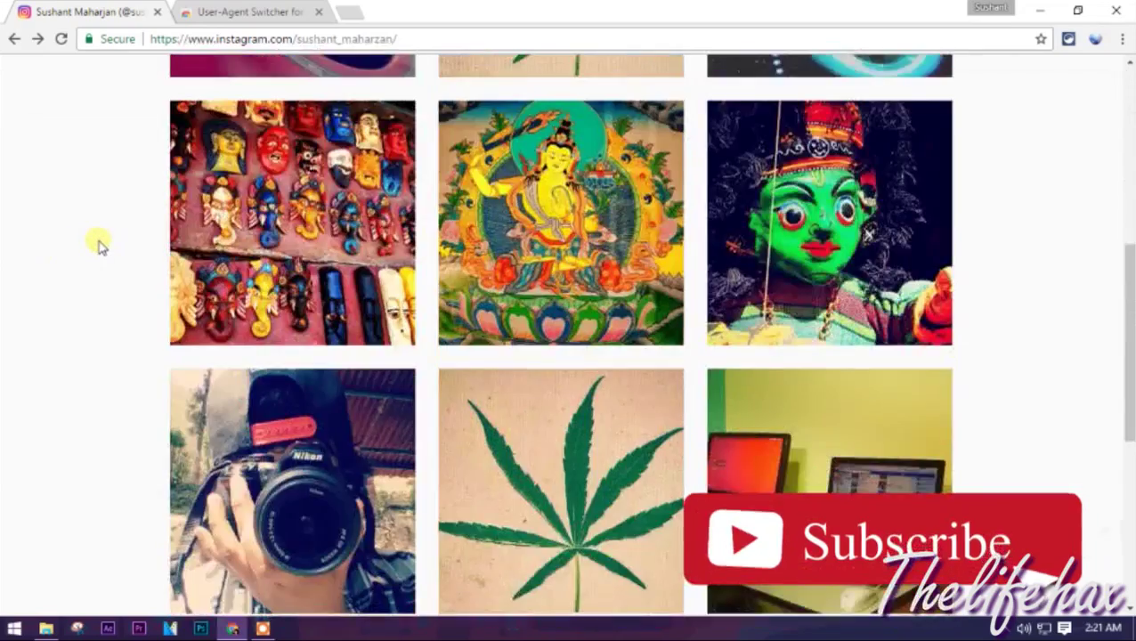
scroll(98, 243, "up", 10)
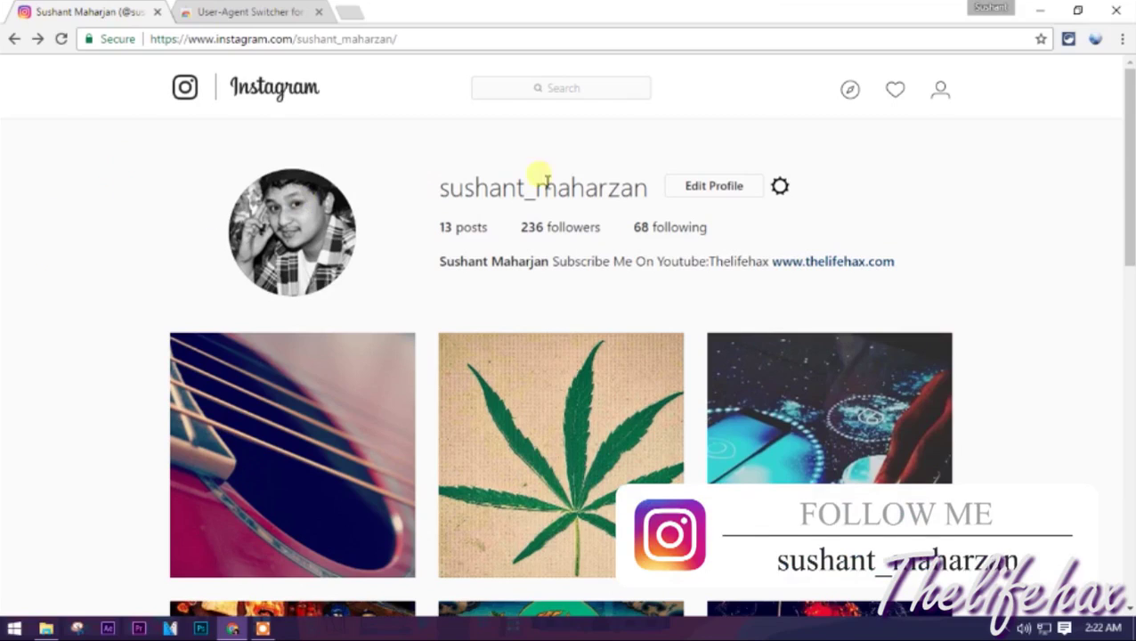
scroll(1130, 530, "down", 14)
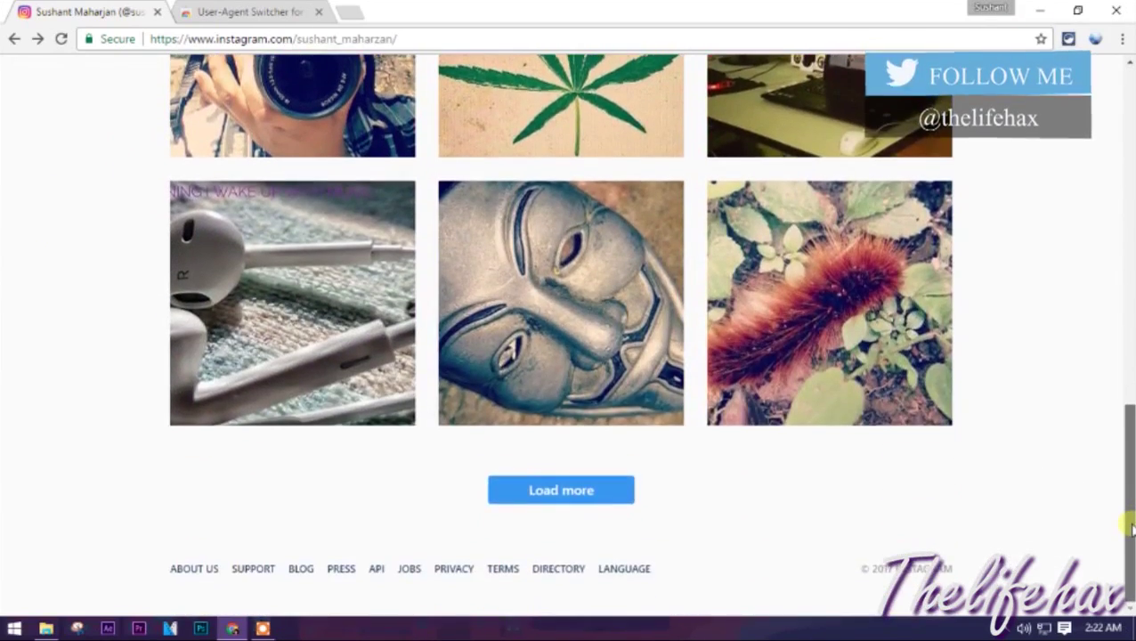
left_click_drag(1131, 530, 1134, 151)
left_click(464, 40)
key("Return")
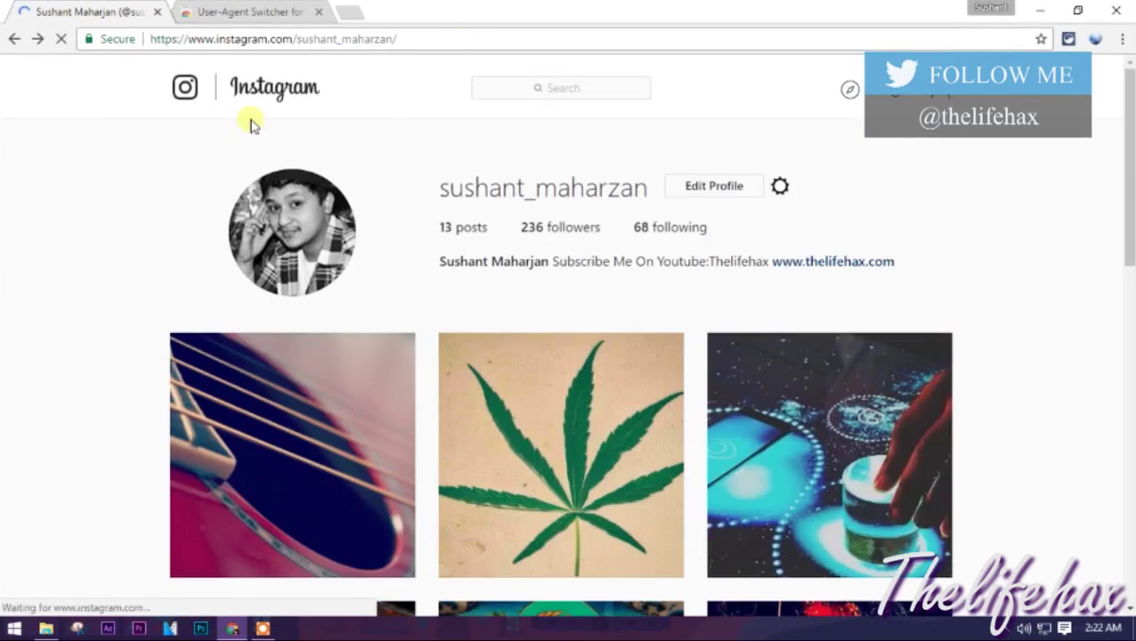
mouse_move(1128, 160)
left_mouse_down()
mouse_move(1122, 532)
mouse_move(1130, 169)
left_mouse_up()
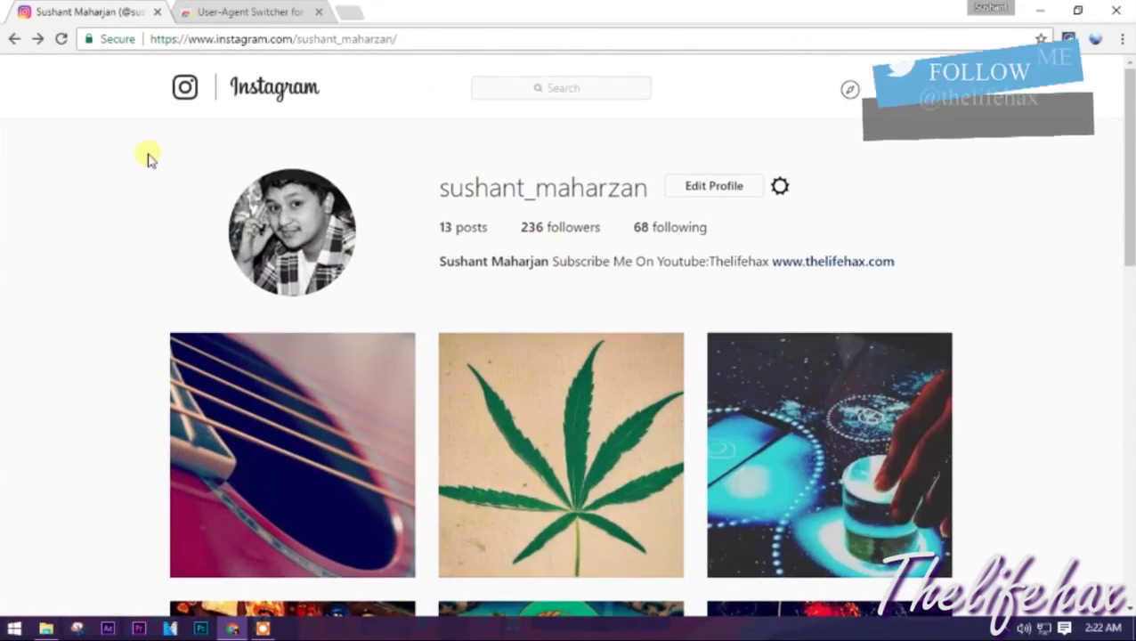
Step: On the User-Agent Switcher store tab, select the extension title and open its popup
left_click(233, 11)
left_click_drag(249, 113, 386, 115)
left_click(388, 118)
double_click(395, 119)
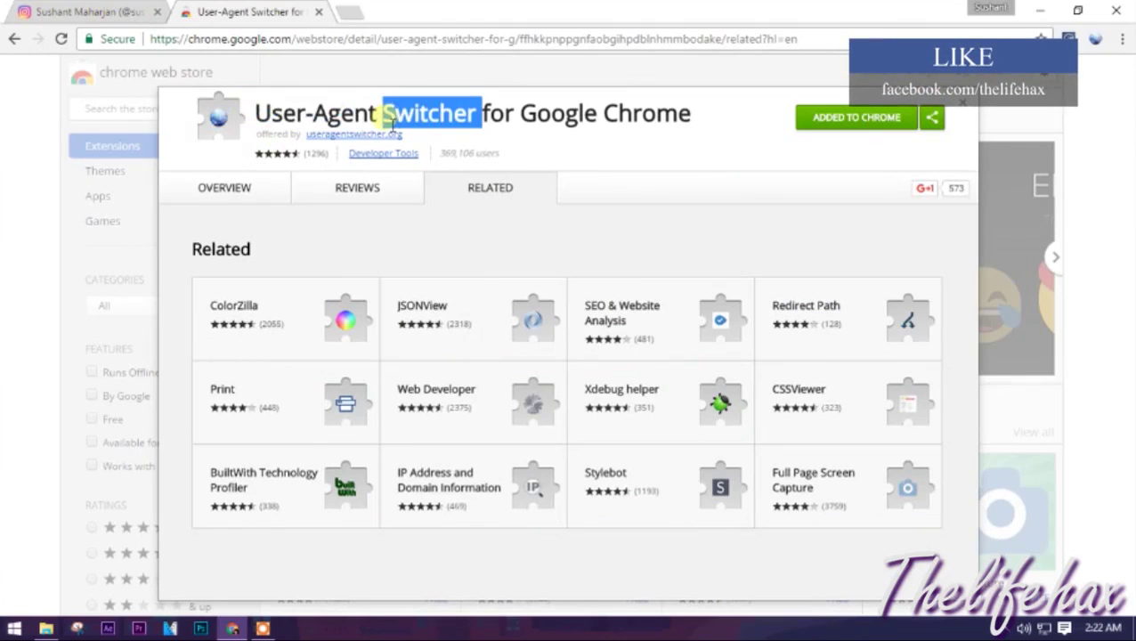
left_click(365, 113)
left_click_drag(256, 113, 697, 120)
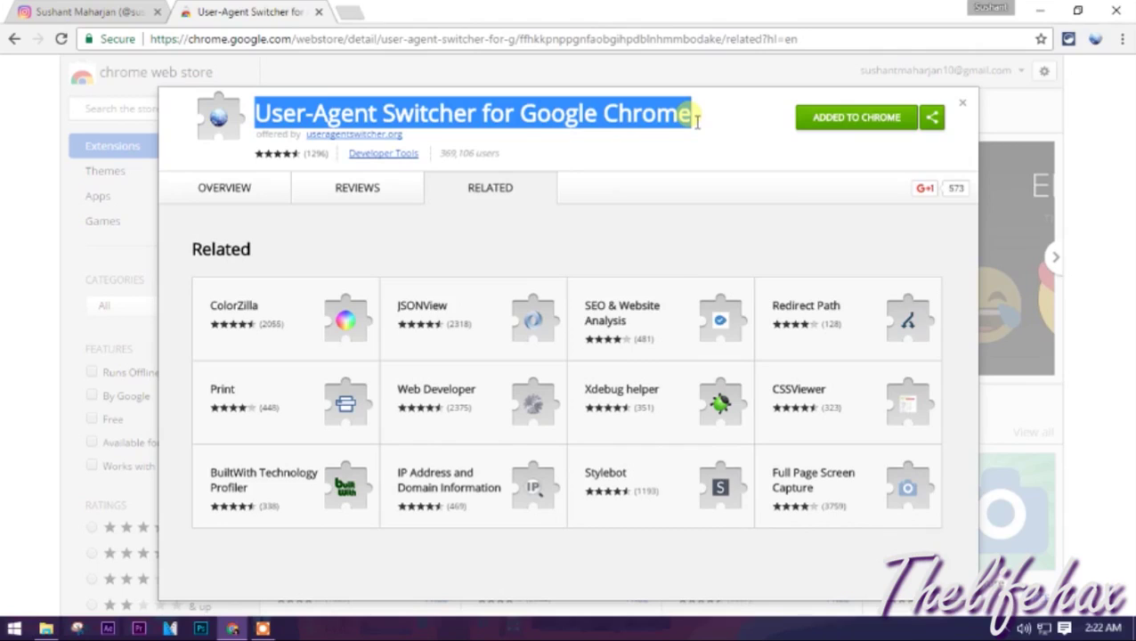
left_click_drag(697, 121, 697, 120)
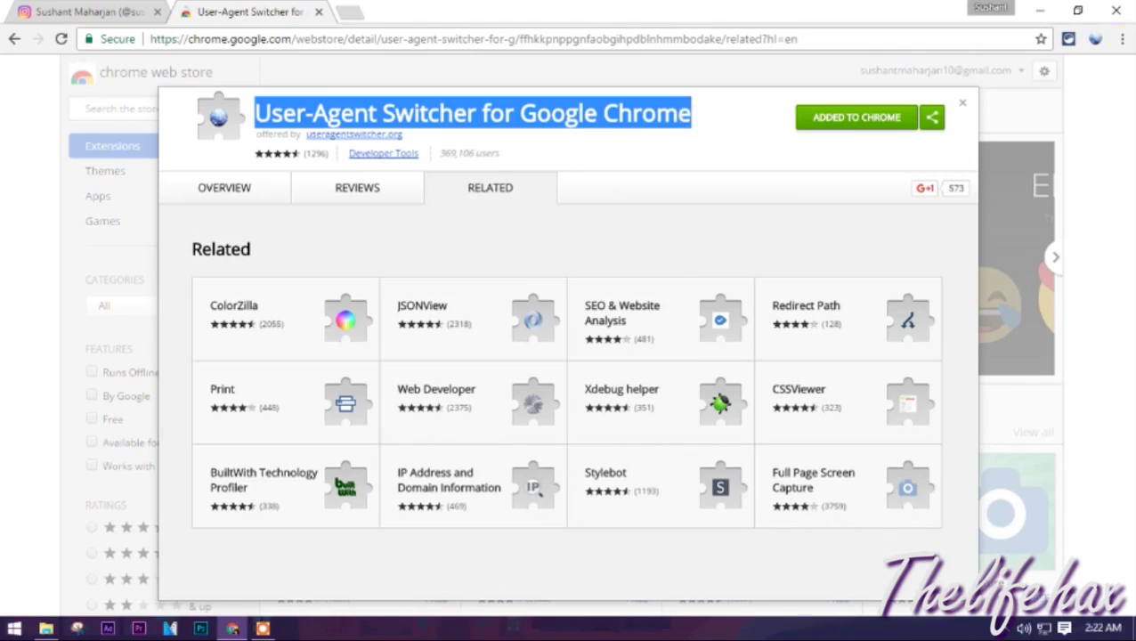
left_click(1098, 42)
left_click(972, 95)
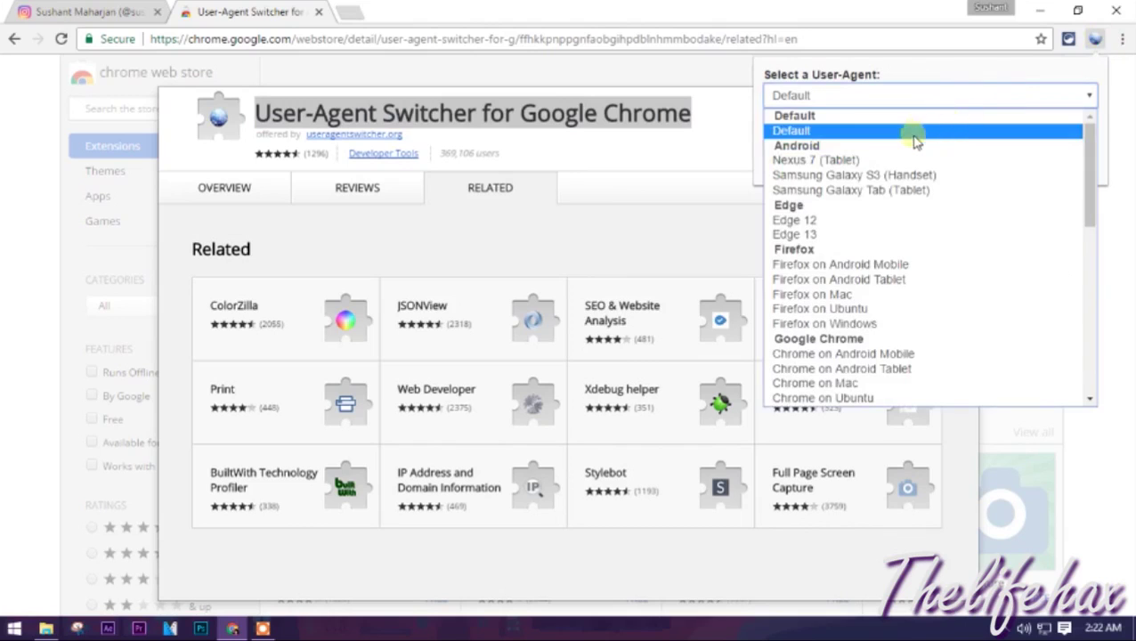
scroll(921, 296, "down", 8)
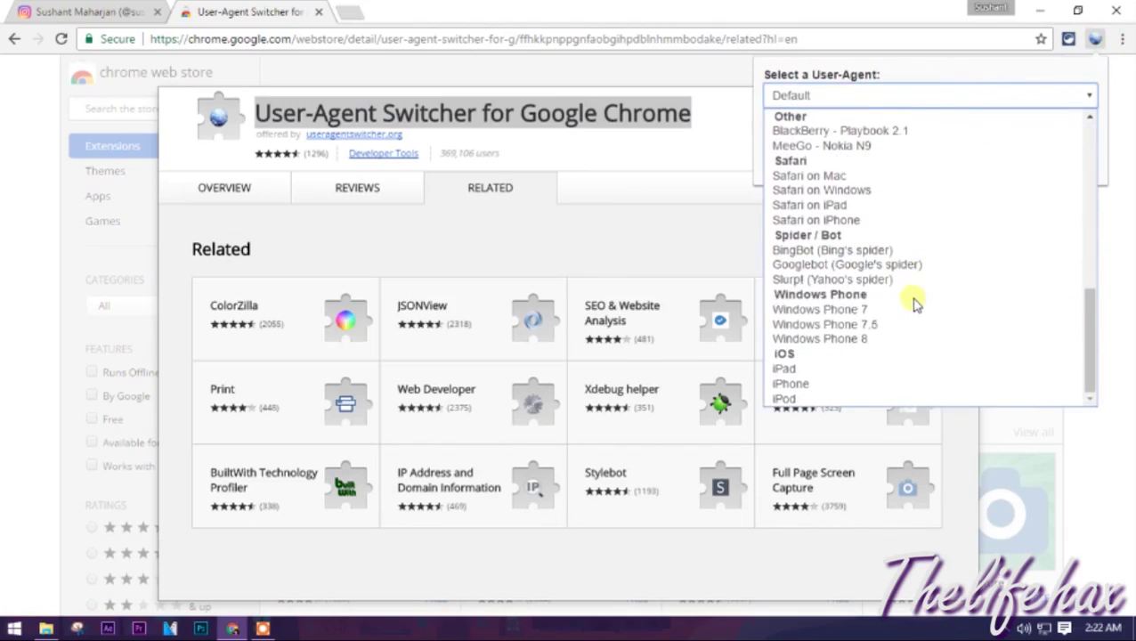
scroll(822, 268, "up", 8)
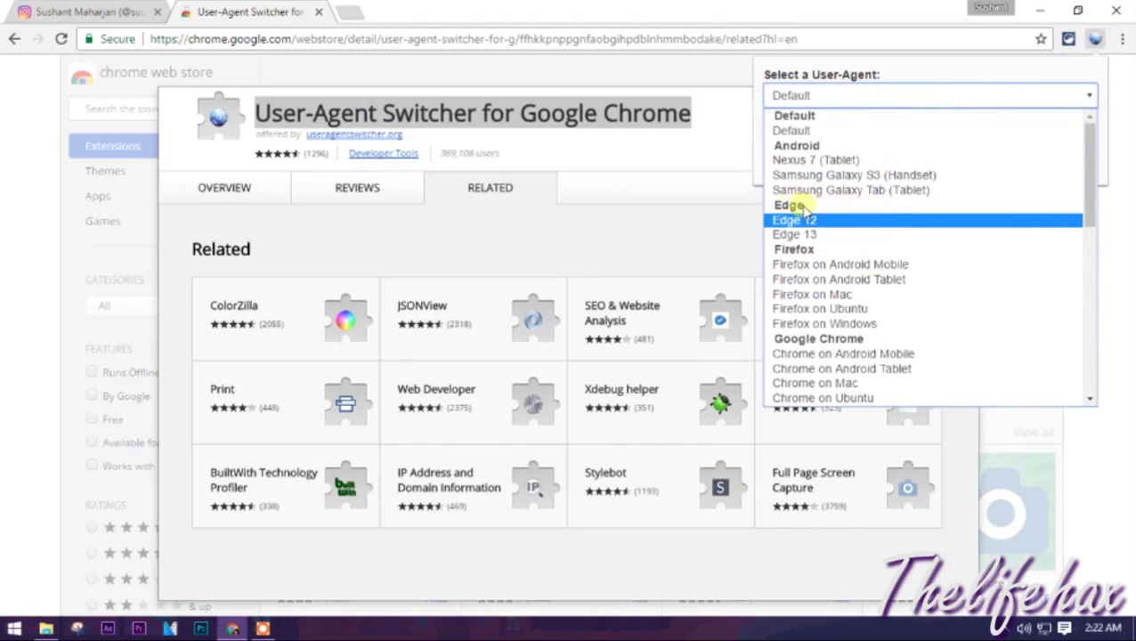
scroll(837, 249, "down", 3)
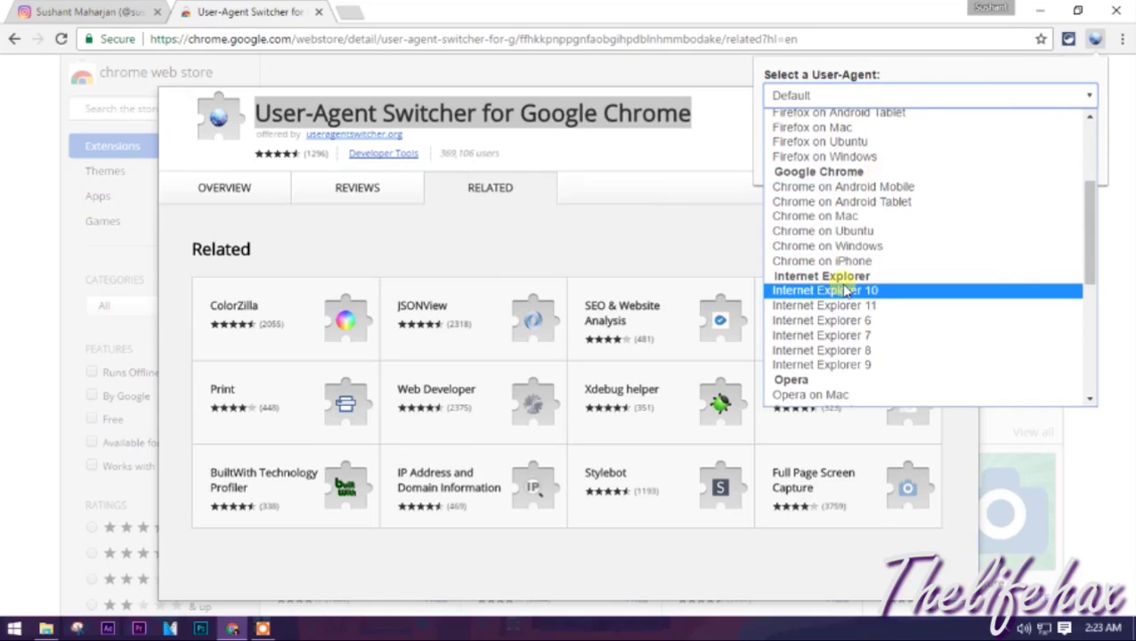
scroll(868, 290, "down", 5)
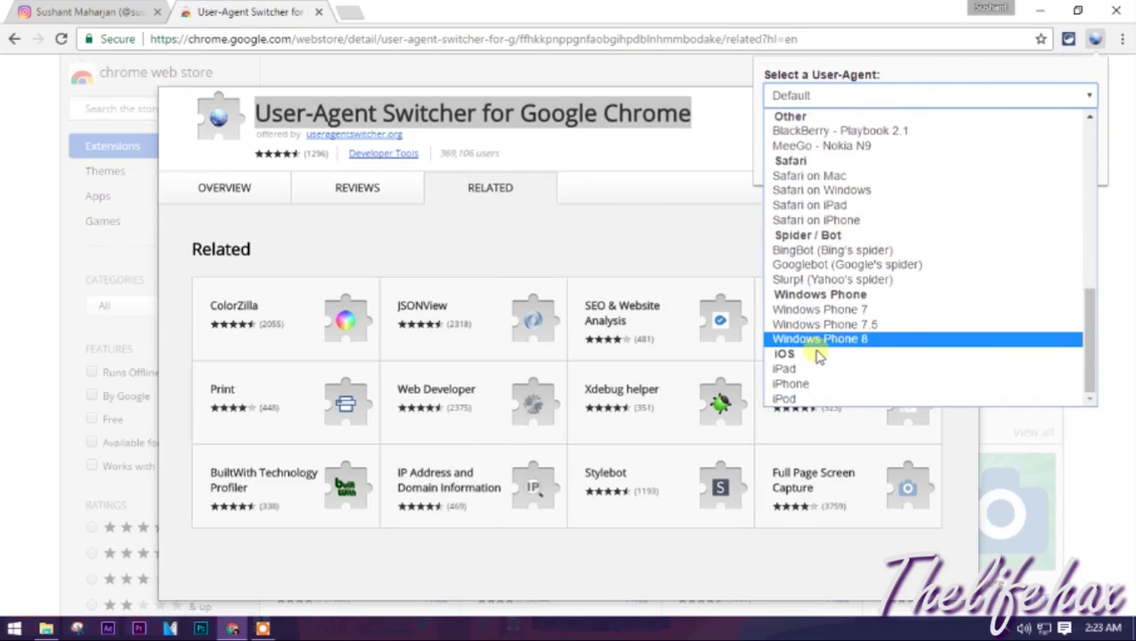
scroll(939, 328, "up", 8)
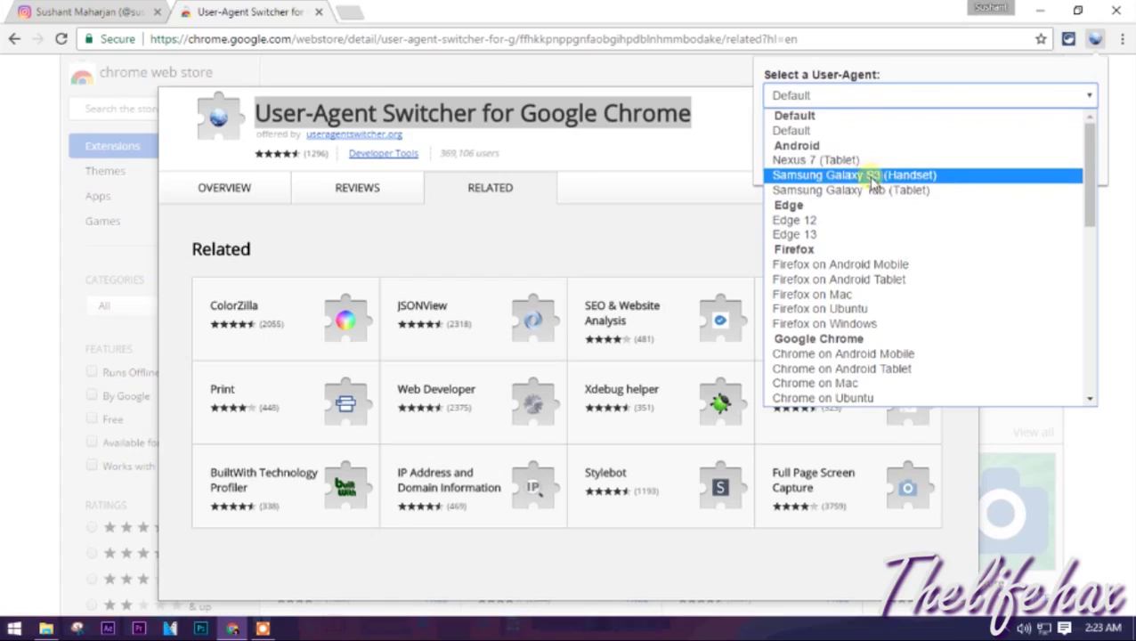
key("Escape")
key("Escape")
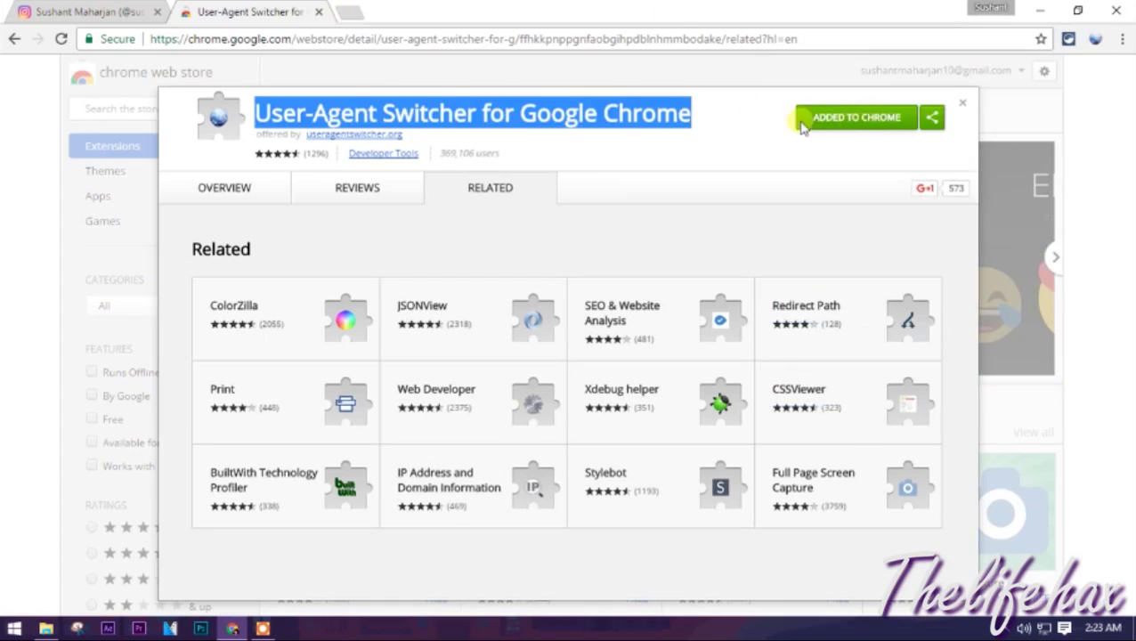
left_click(577, 114)
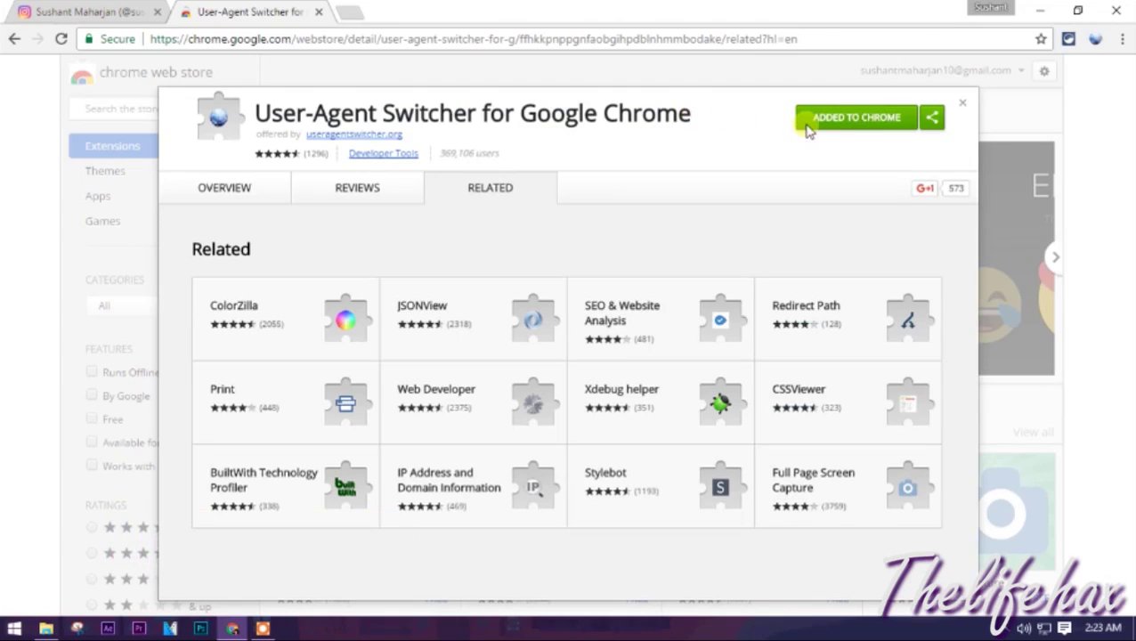
Step: Dismiss the store's extension details overlay and return to the Instagram profile tab
mouse_move(808, 131)
left_mouse_down()
mouse_move(753, 101)
mouse_move(824, 140)
left_mouse_up()
key("Escape")
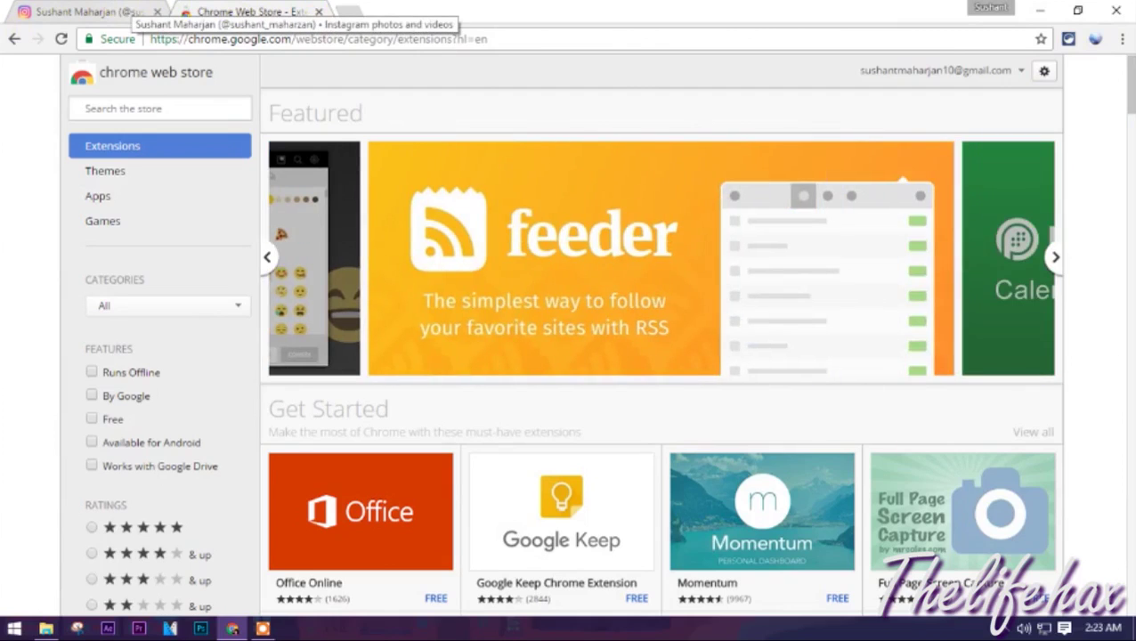
left_click(134, 12)
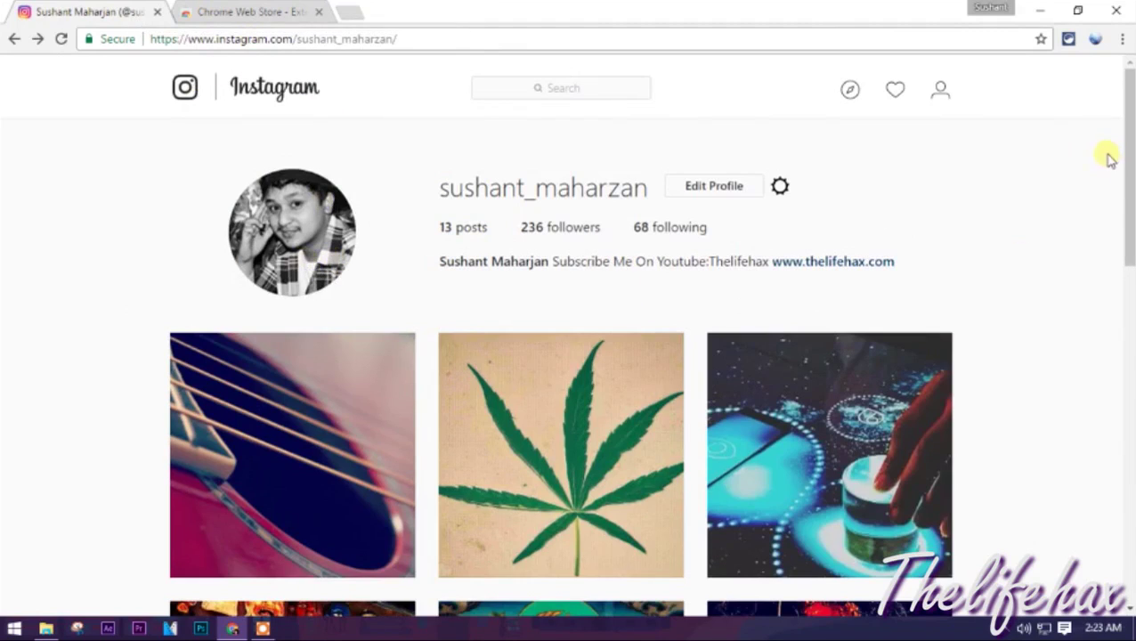
Step: Set the User-Agent Switcher to Android's Samsung Galaxy S3 (Handset)
left_click(1097, 42)
left_click(948, 104)
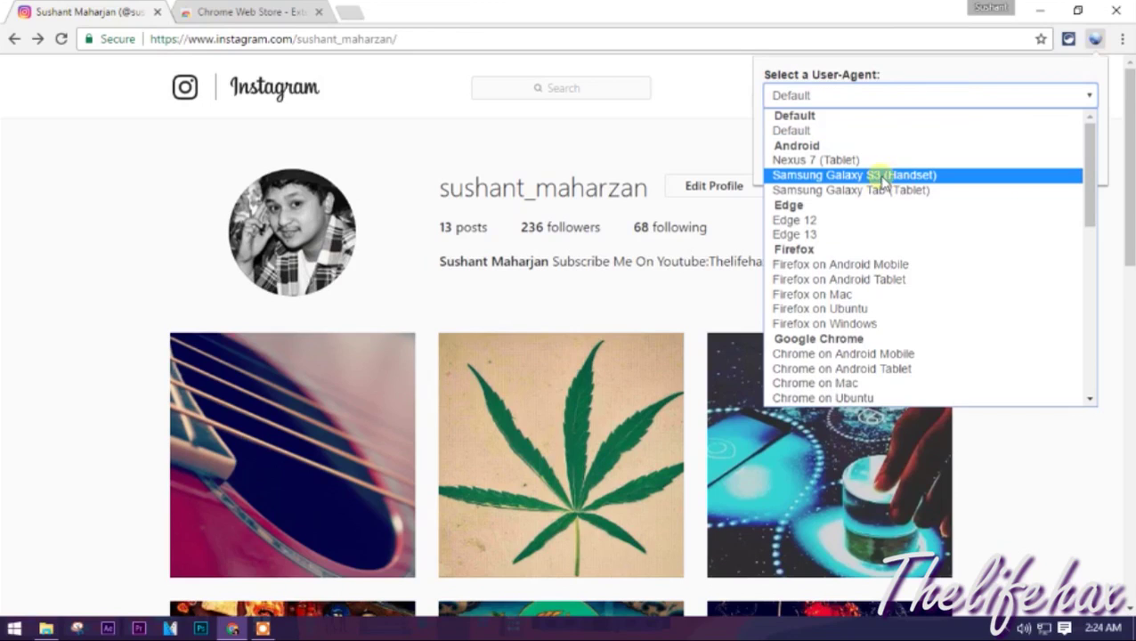
left_click_drag(1094, 181, 1065, 388)
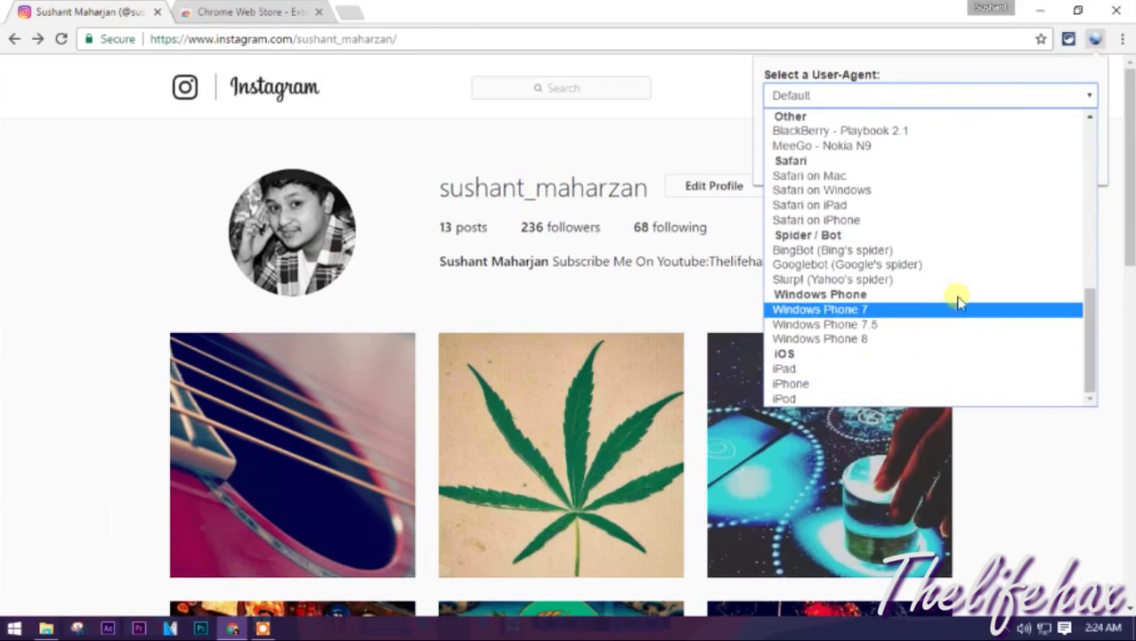
scroll(917, 267, "up", 10)
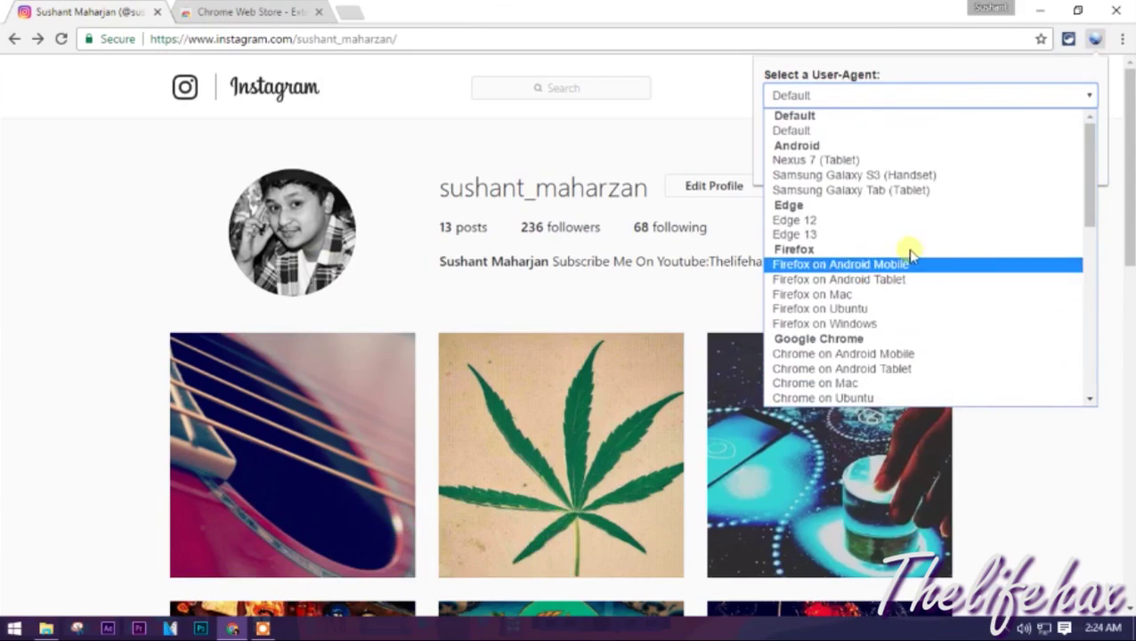
left_click(899, 176)
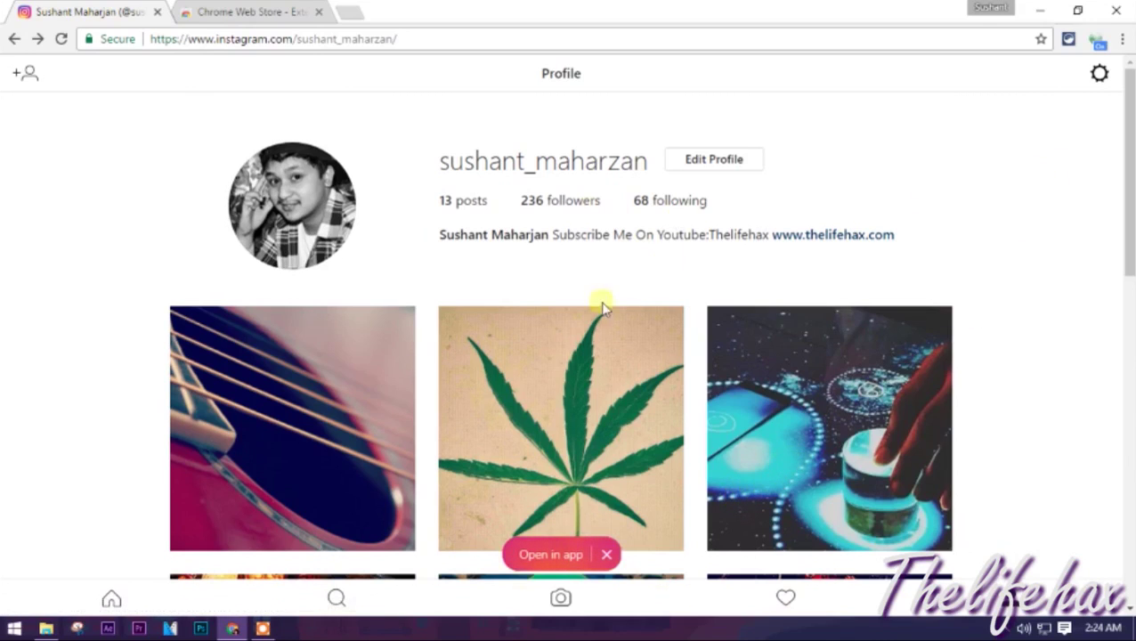
Step: Scroll back to the top, close the 'Open in app' banner, and start a new photo post
scroll(639, 356, "down", 4)
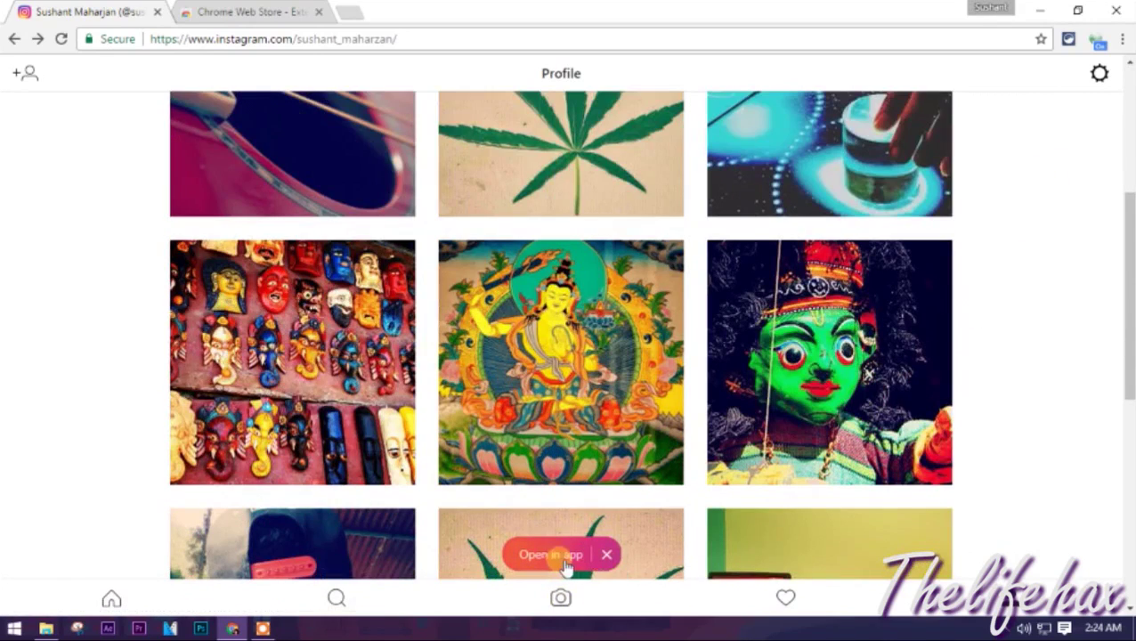
scroll(556, 556, "up", 4)
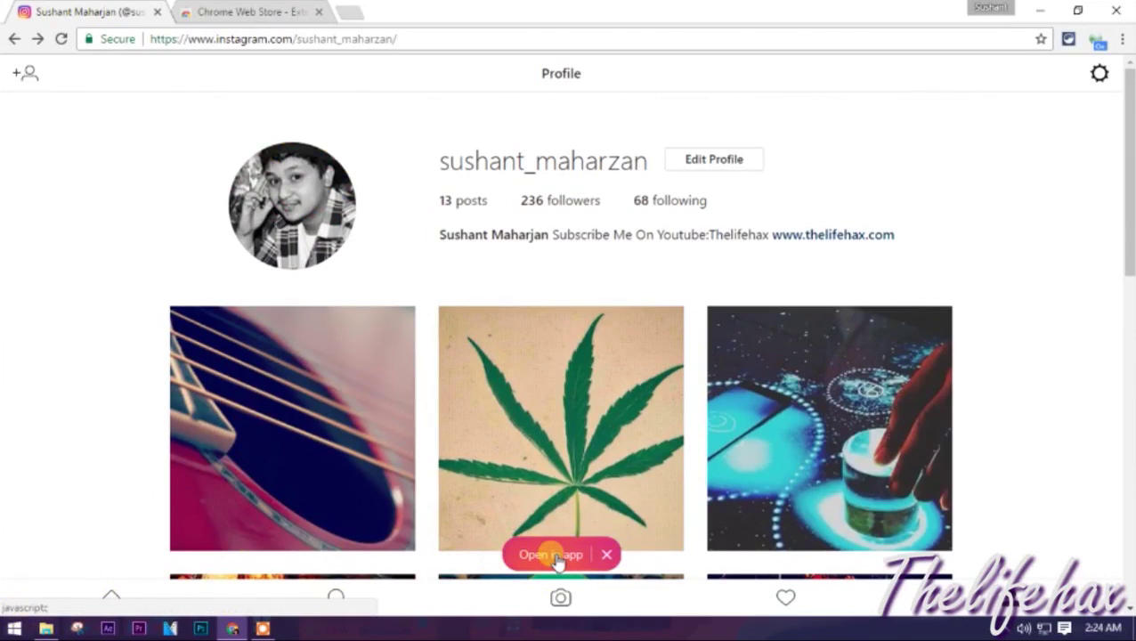
left_click(607, 555)
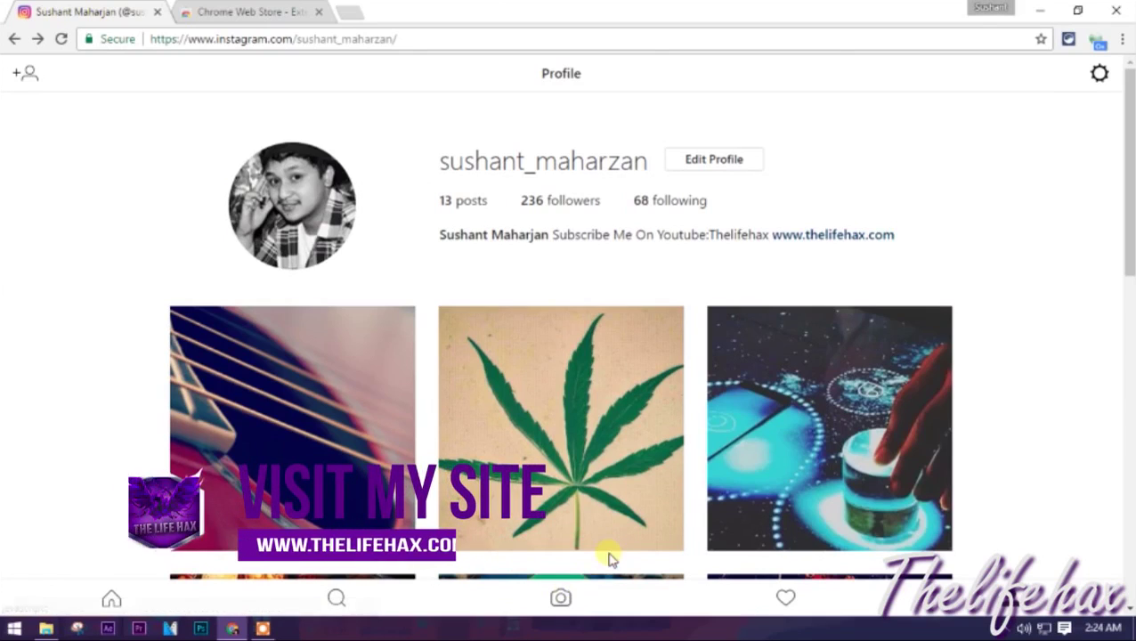
left_click(560, 598)
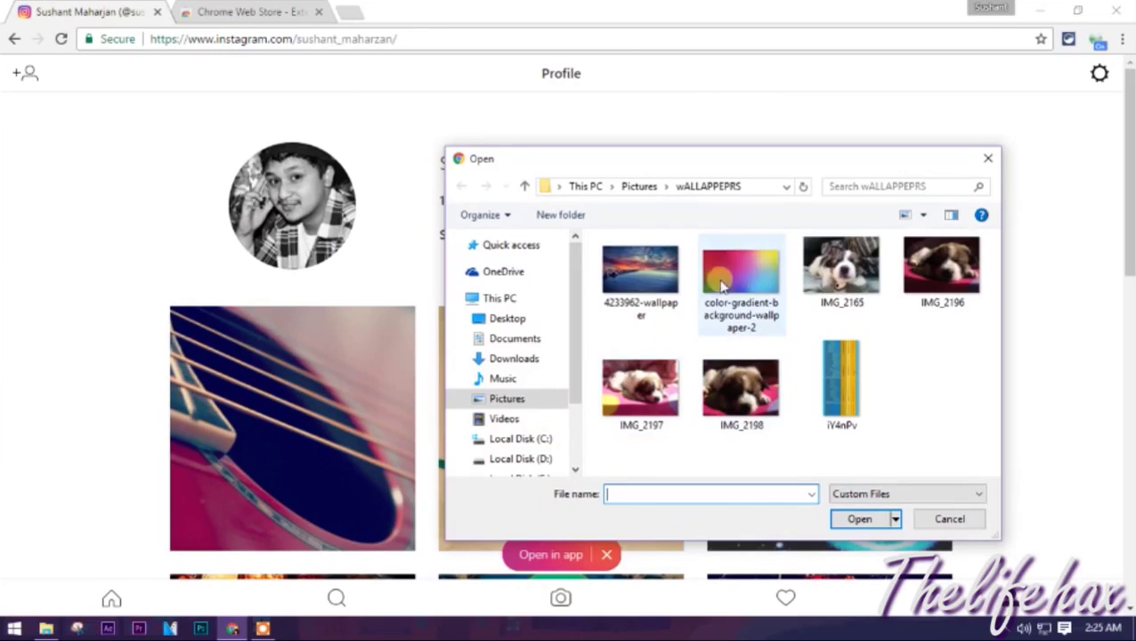
Step: Load color-gradient-background-wallpaper-2 from the Pictures\wALLAPPEPRS folder into the new post
left_click(733, 303)
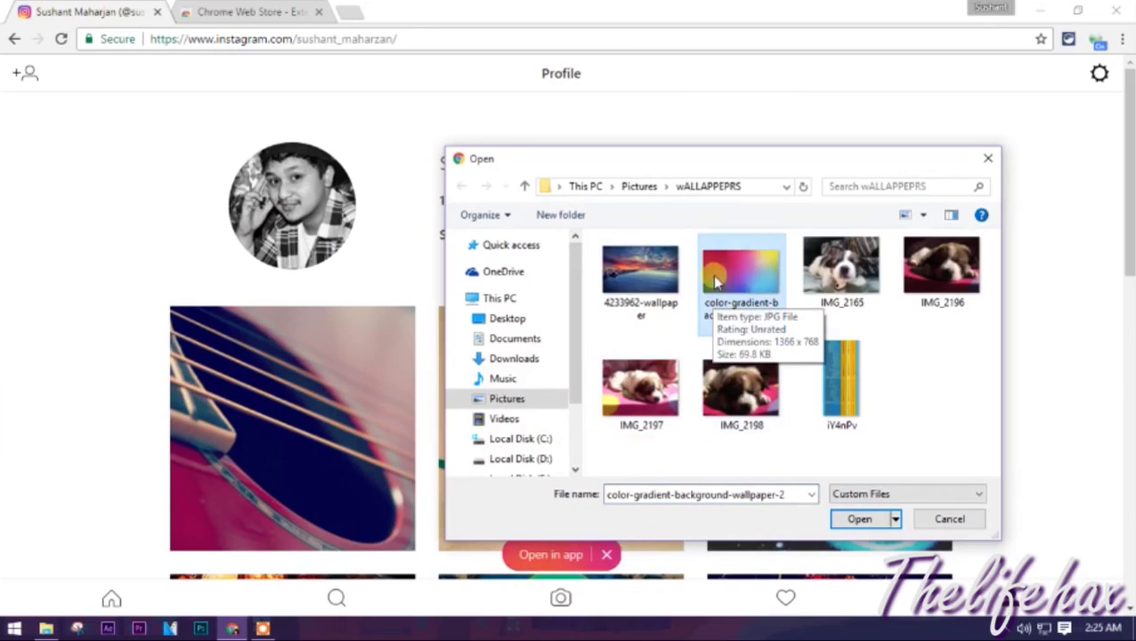
left_click(859, 519)
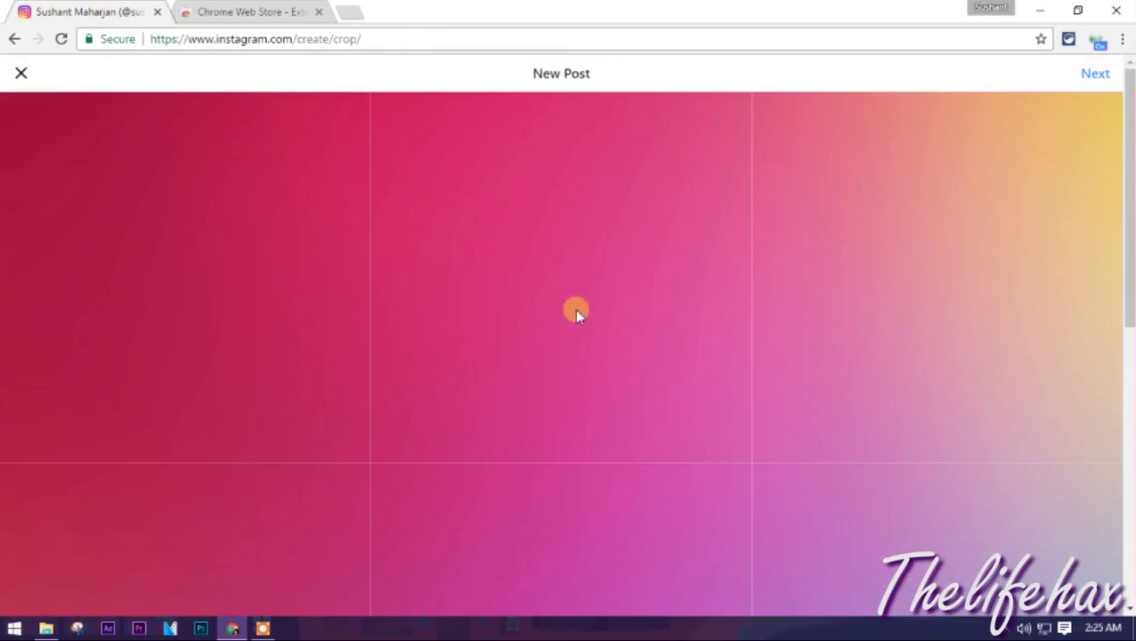
Step: Try fit-to-frame, restore the gradient filling the square crop, and advance past cropping
scroll(426, 233, "down", 3)
left_click_drag(346, 282, 891, 357)
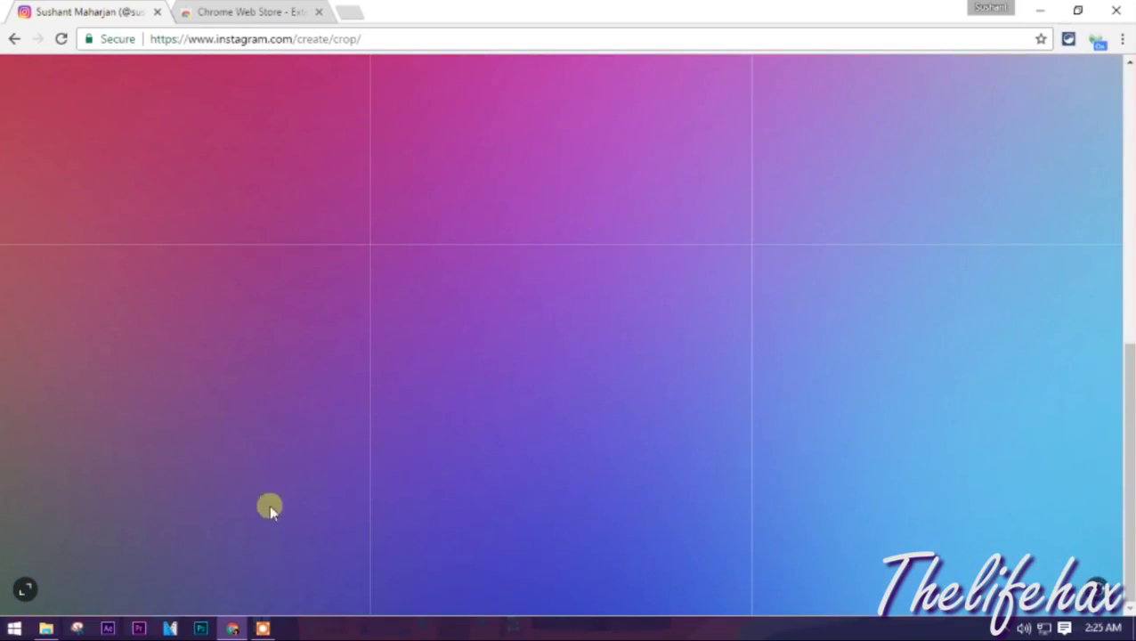
left_click(24, 591)
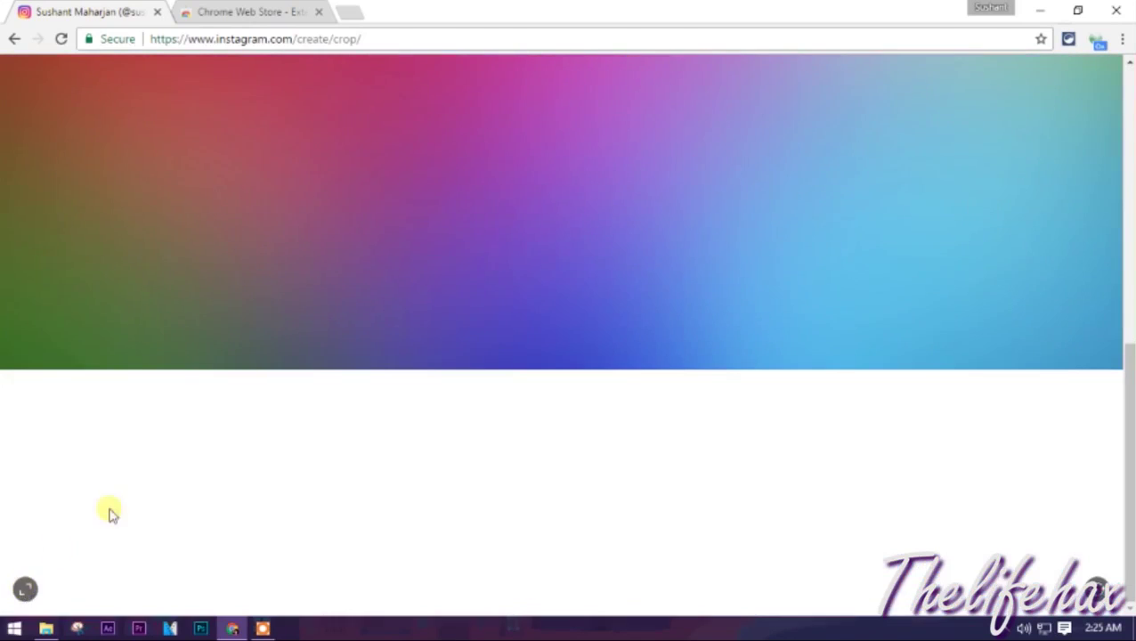
scroll(552, 314, "up", 3)
scroll(343, 384, "down", 3)
left_click(25, 589)
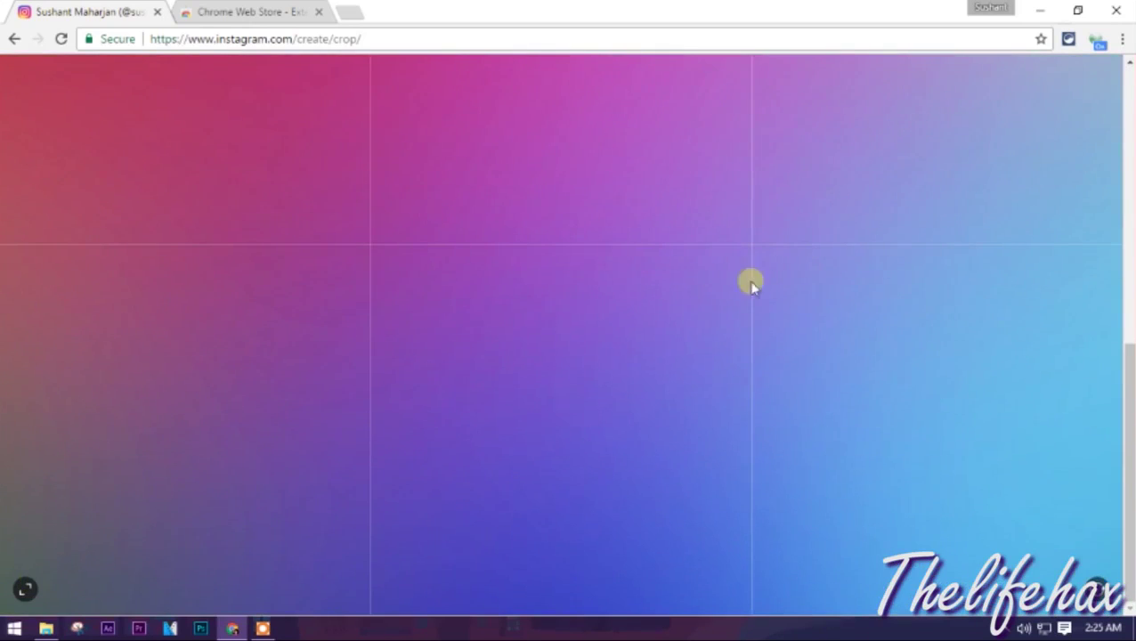
scroll(959, 344, "up", 2)
scroll(957, 341, "up", 2)
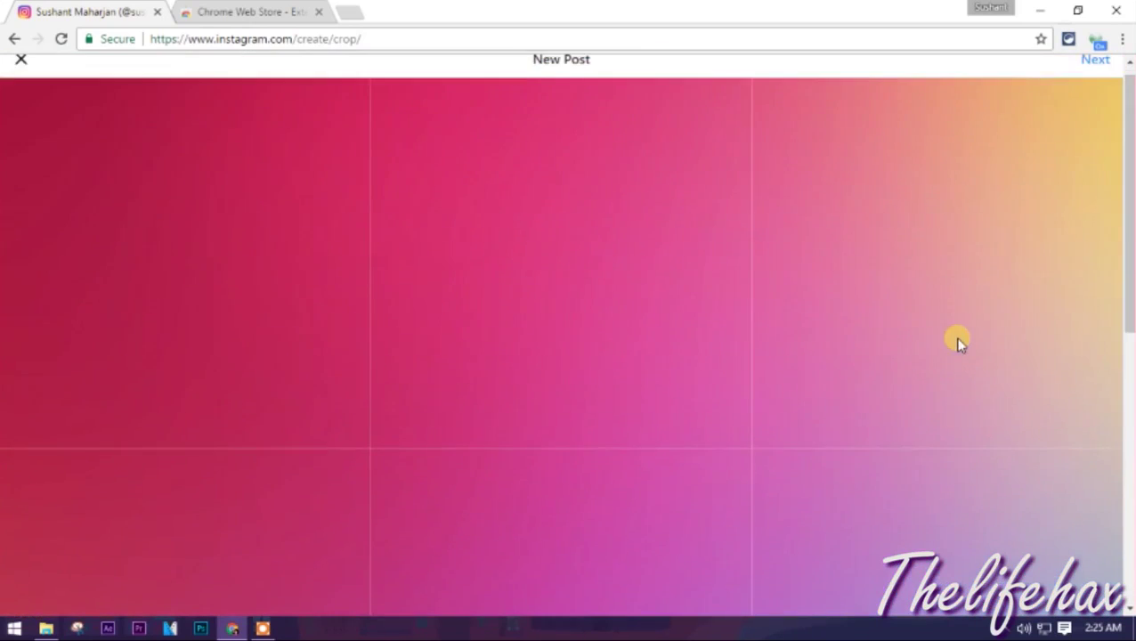
left_click(1095, 73)
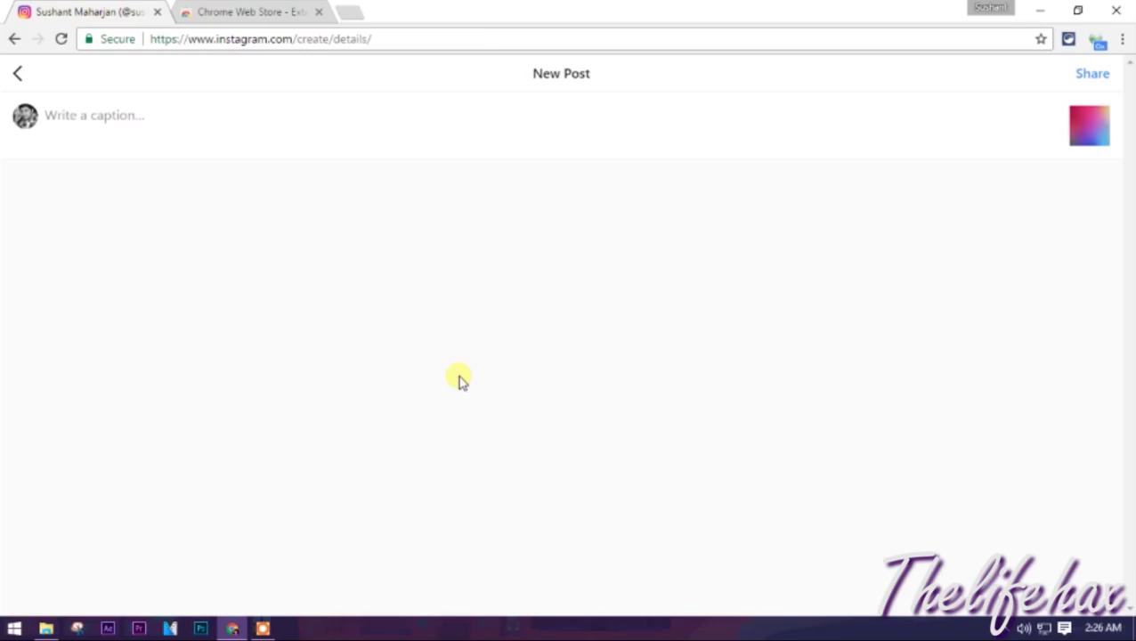
Step: Caption the post 'new video for youutbe' and share it
left_click(135, 119)
type("new vido")
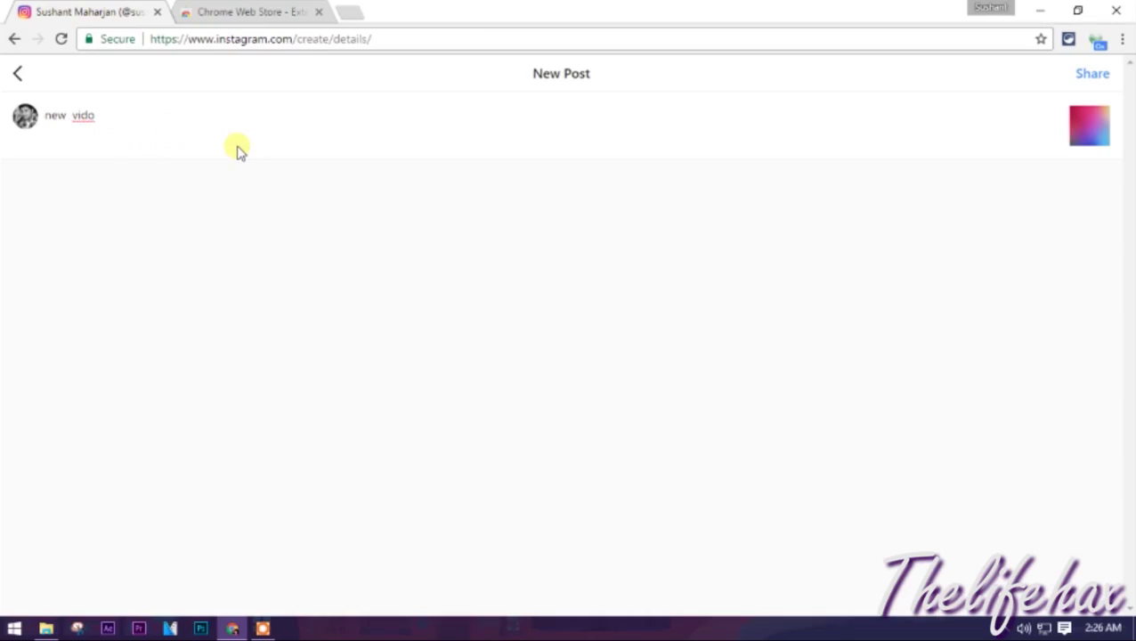
key("ctrl+a")
type("new video for youutbe")
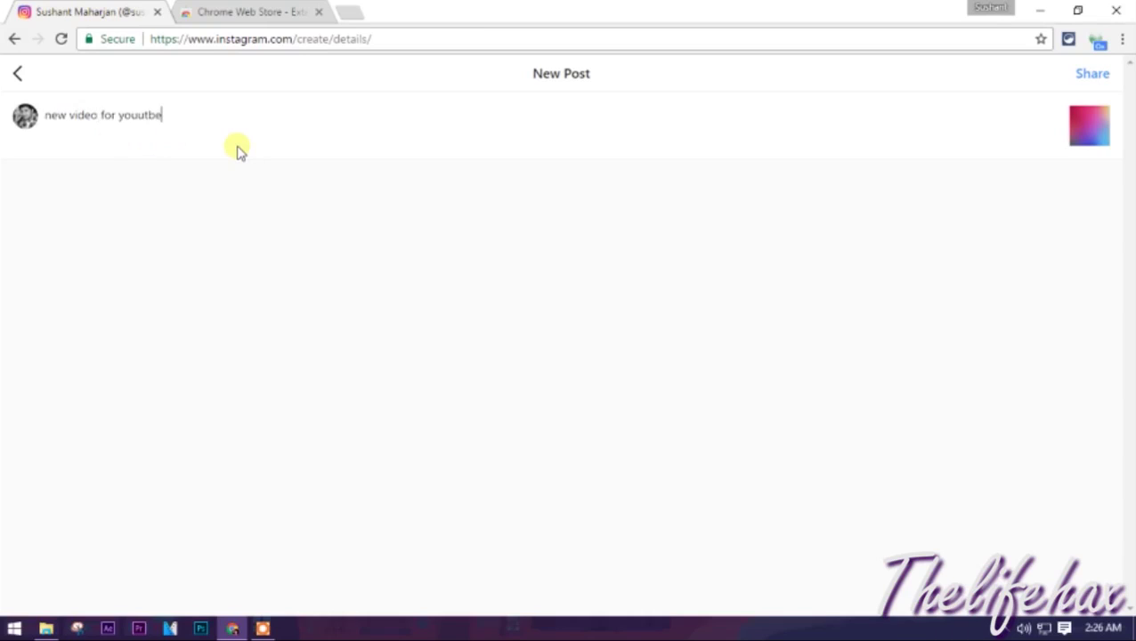
left_click(1091, 77)
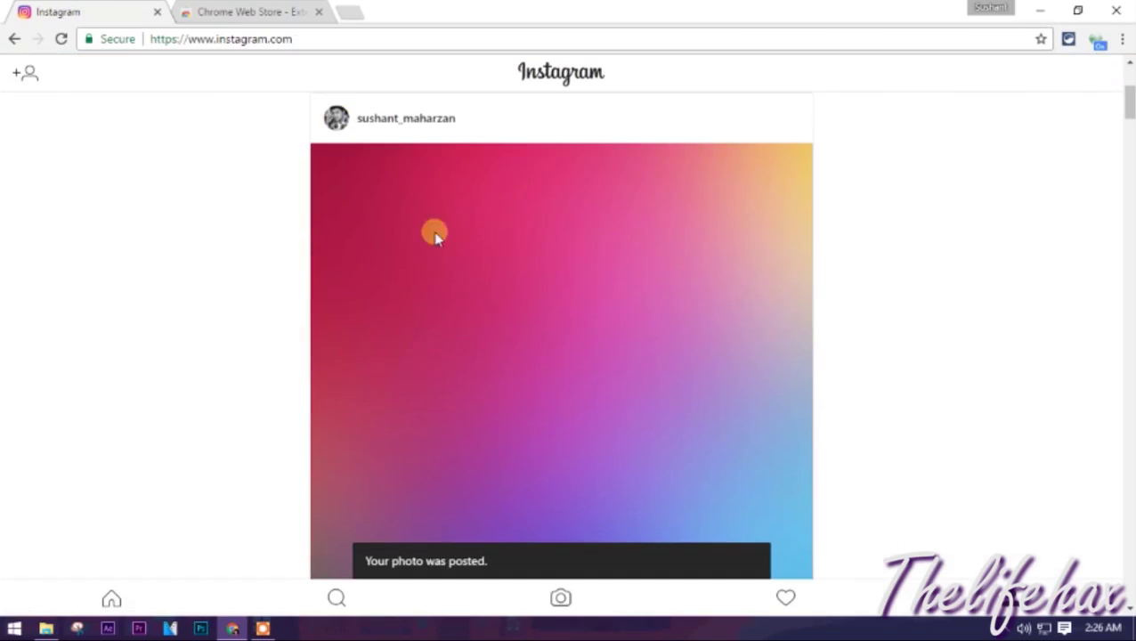
Step: Go to the account's profile page via the username on the posted photo
scroll(457, 293, "down", 1)
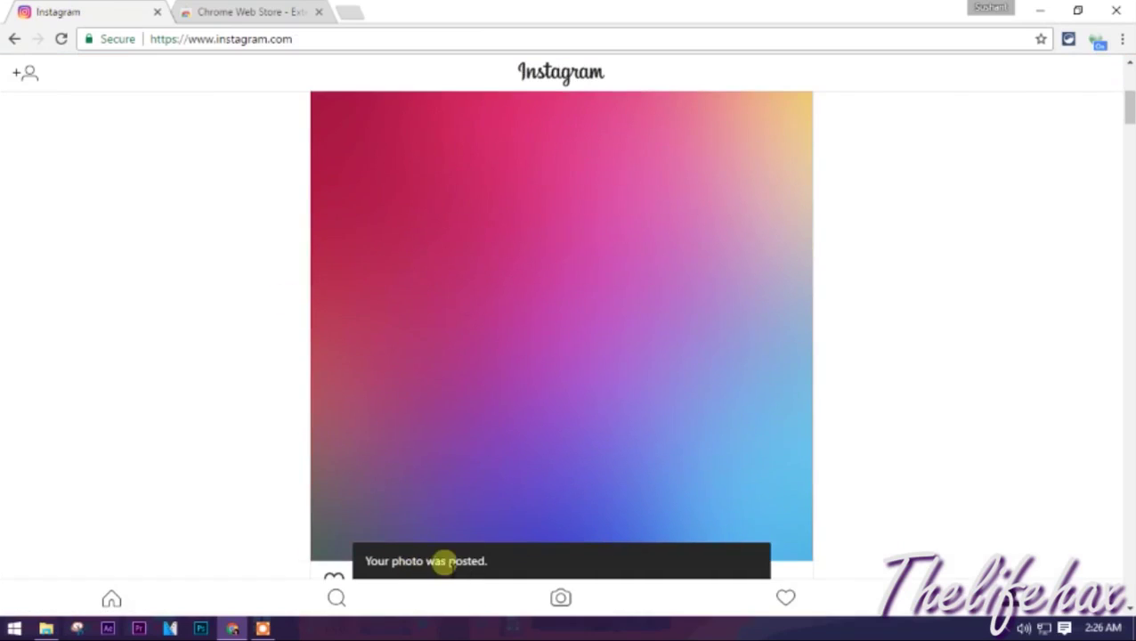
scroll(410, 291, "up", 3)
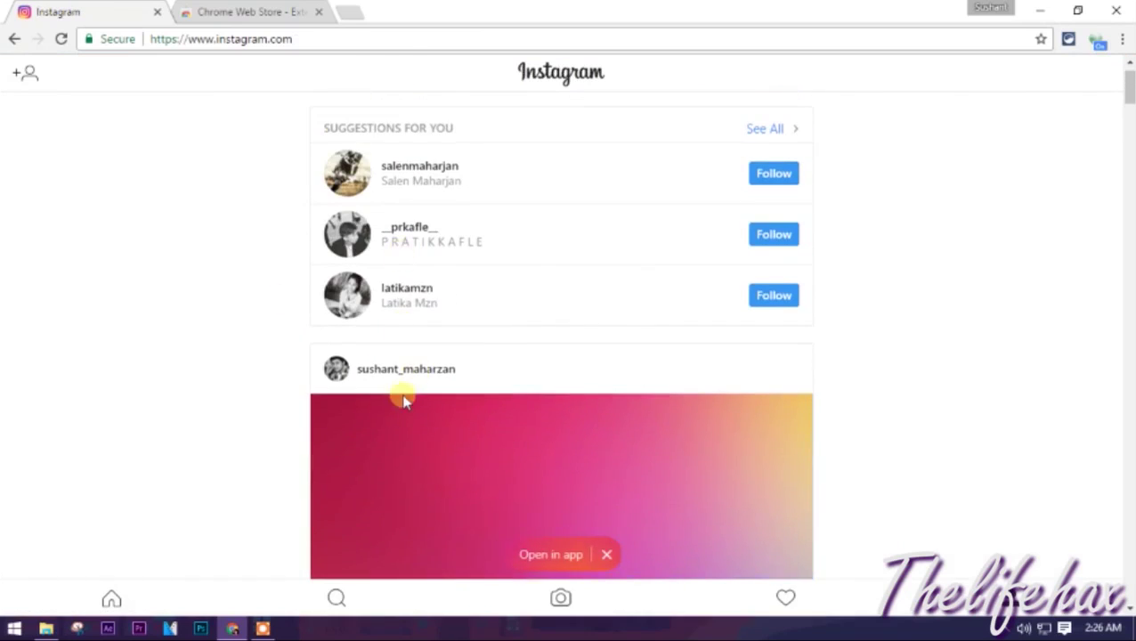
left_click(392, 373)
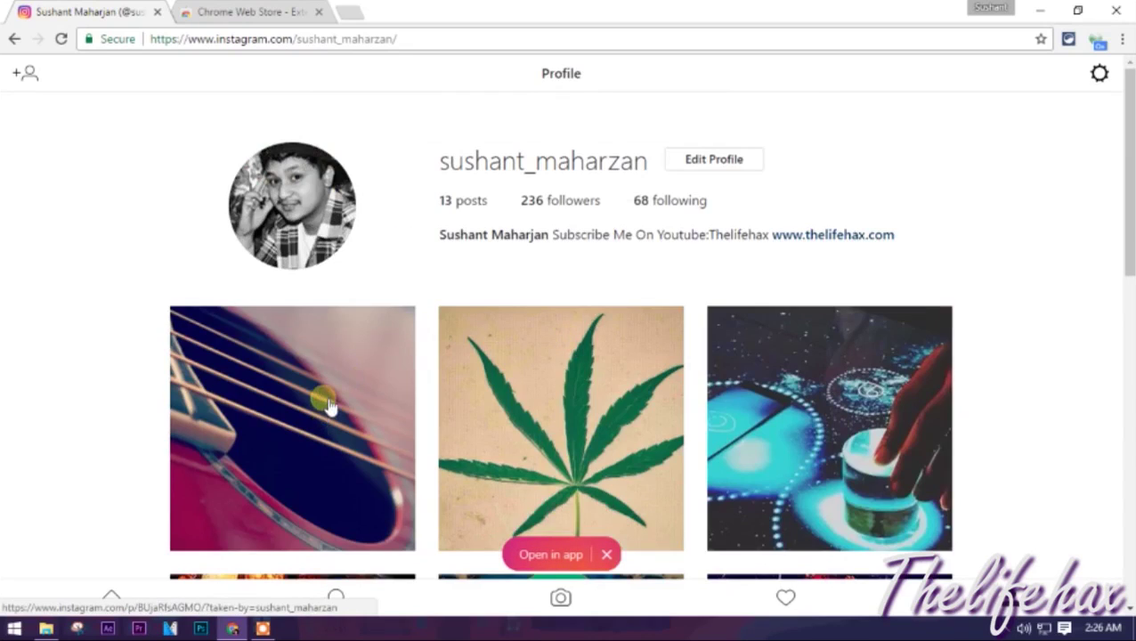
Step: Reload the profile and check the gradient photo now leads the grid at 14 posts
left_click(414, 41)
key("Return")
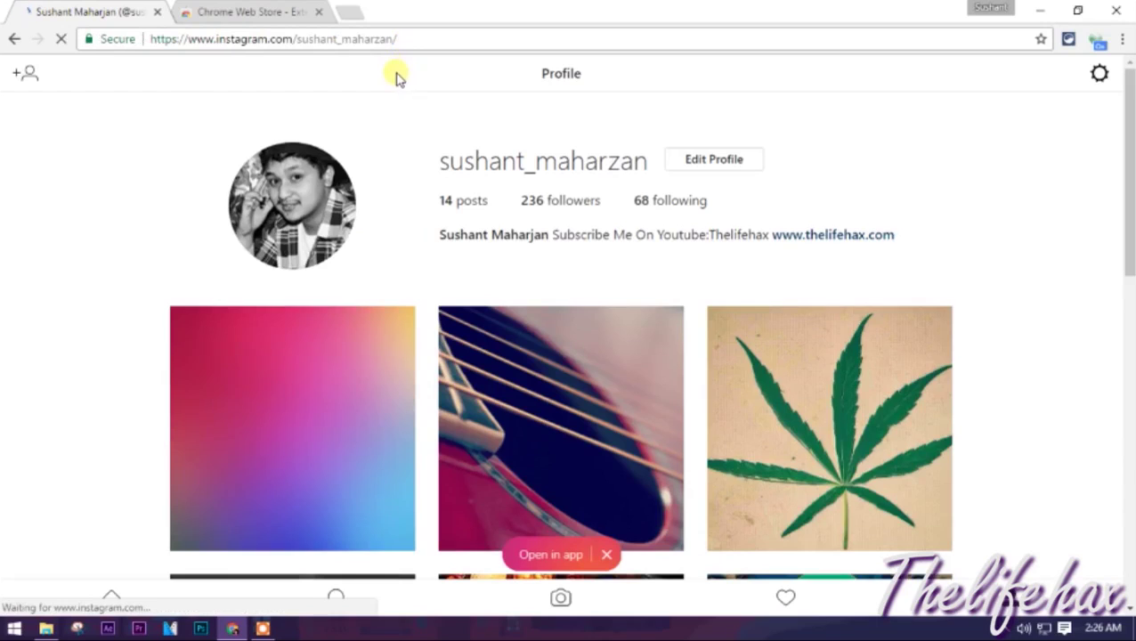
scroll(322, 361, "down", 1)
scroll(322, 361, "down", 1)
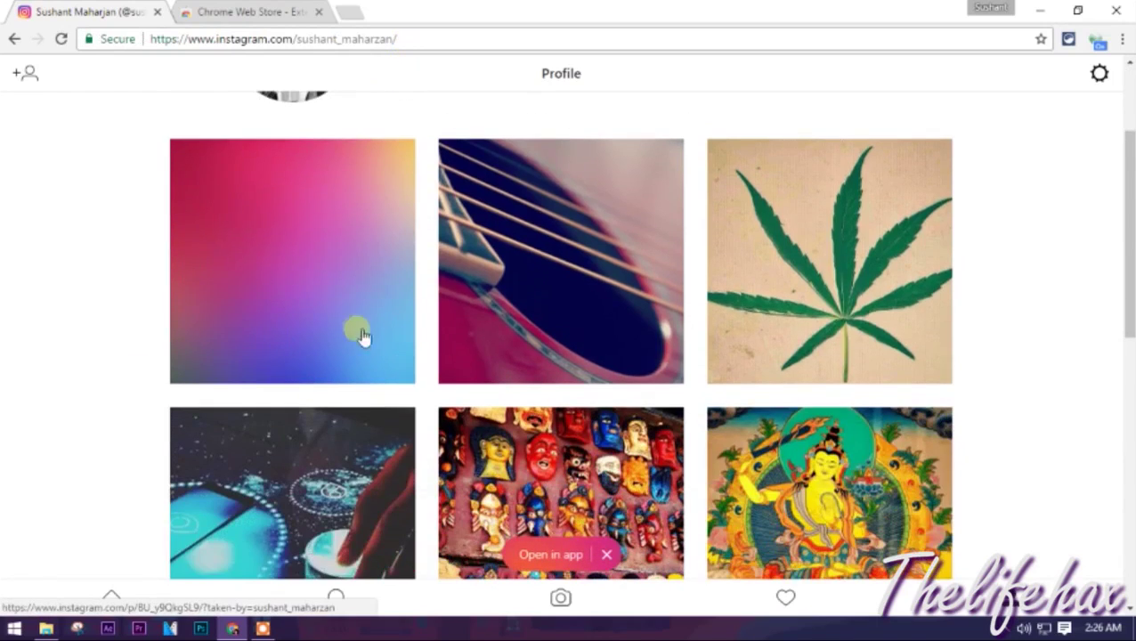
scroll(406, 350, "up", 2)
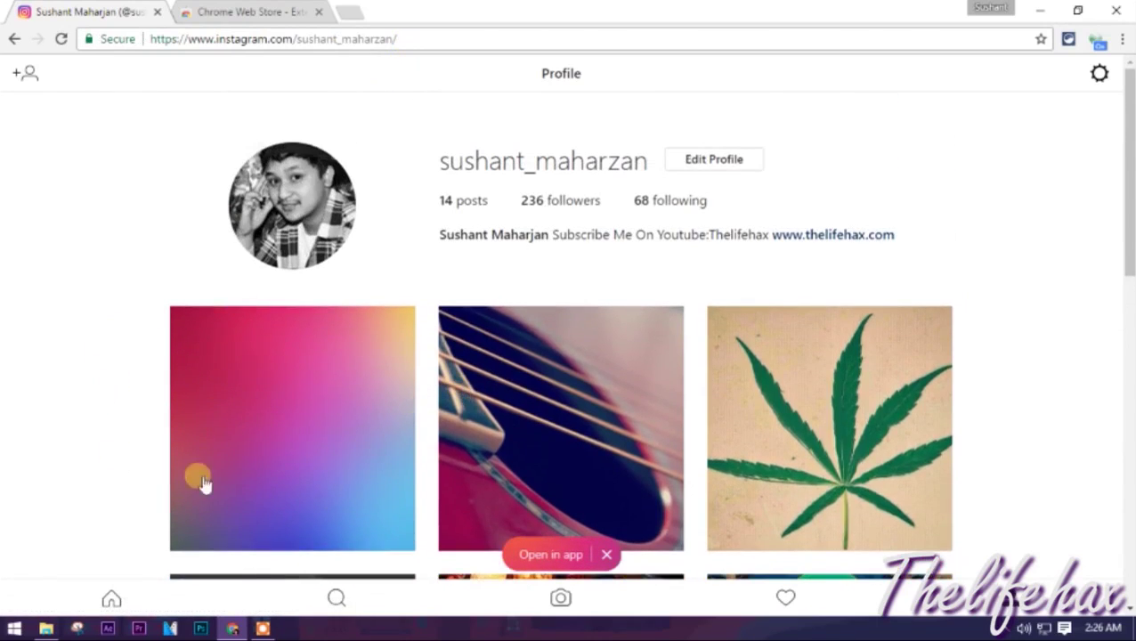
left_click(224, 363)
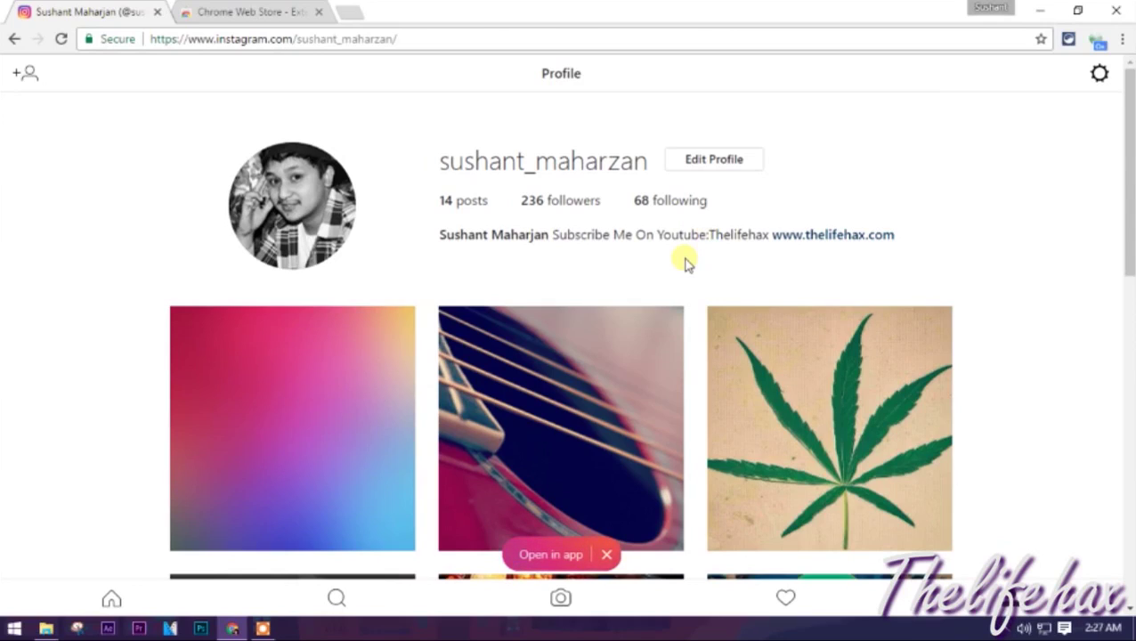
Step: Highlight the 'Subscribe Me On Youtube' bio text and the bio's website address
left_click_drag(568, 242, 810, 240)
left_click(723, 246)
left_click(900, 276)
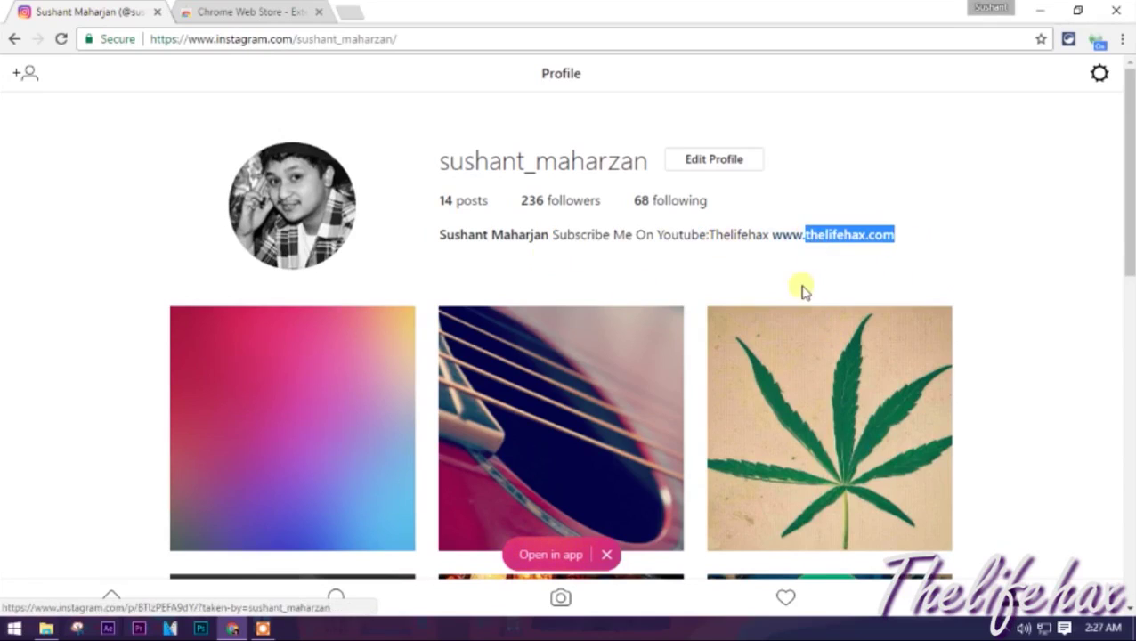